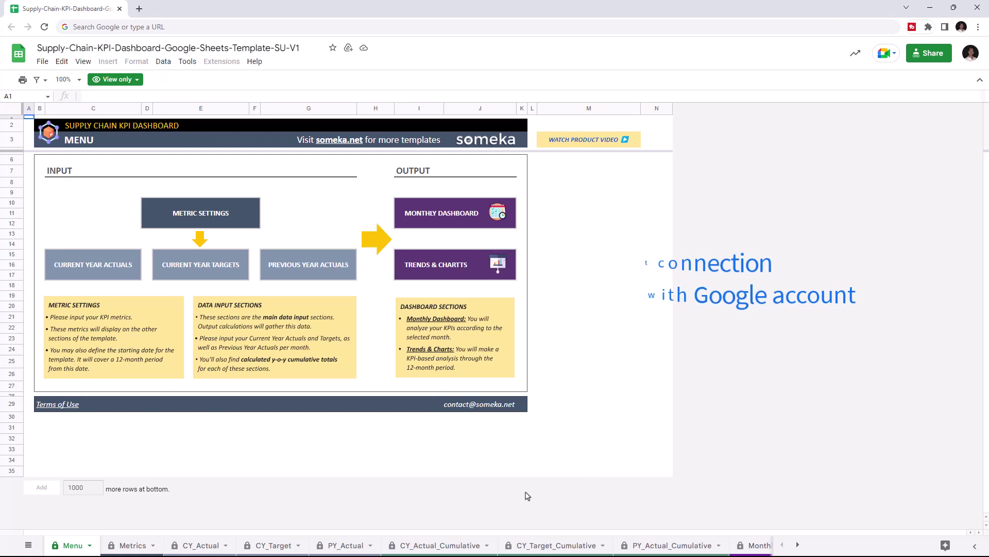
# Make a copy of the Supply Chain KPI Dashboard template with the 'Copy of ' prefix removed from its name
pyautogui.click(43, 62)
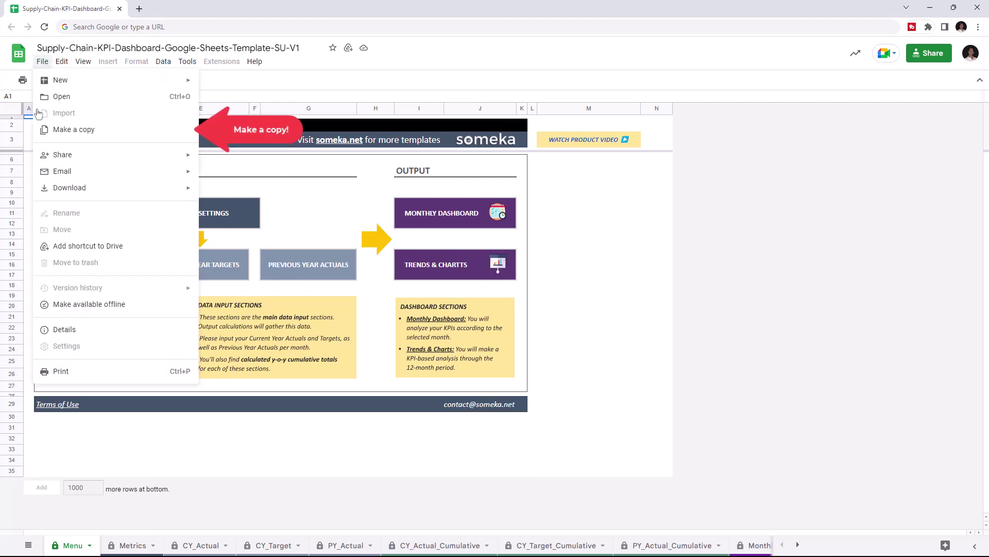
pyautogui.click(72, 129)
pyautogui.moveTo(447, 272); pyautogui.dragTo(418, 272)
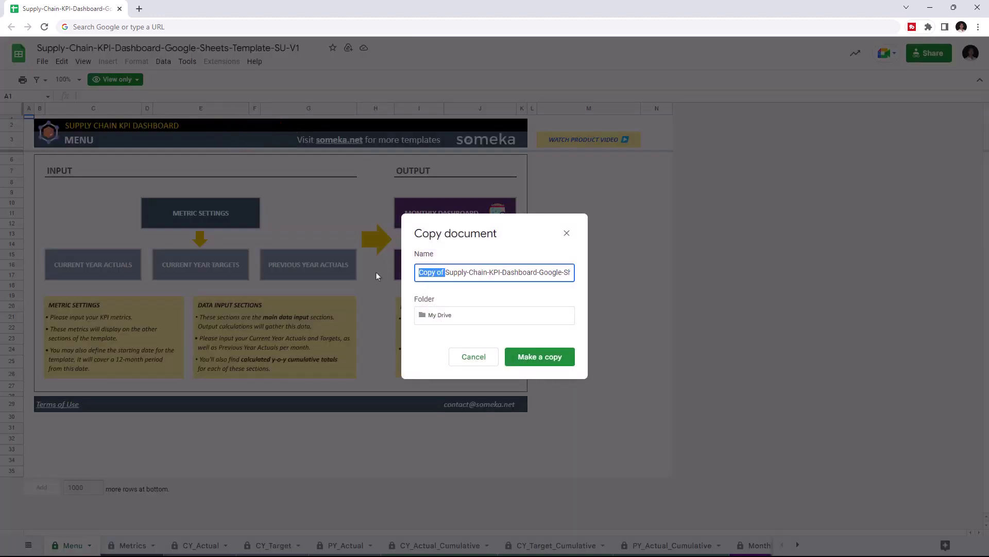
pyautogui.press('BackSpace')
pyautogui.click(540, 356)
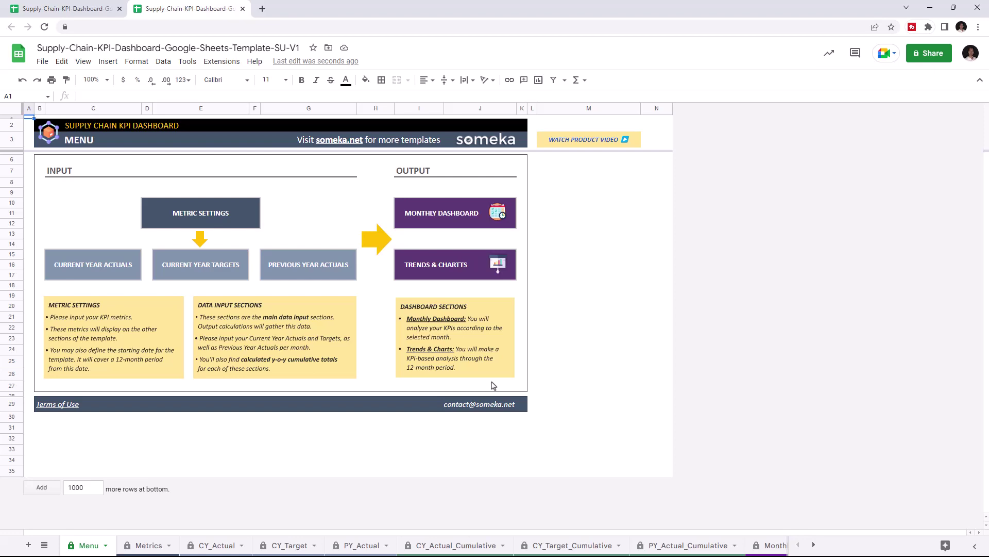
# Browse the Metrics, CY_Actual, CY_Target, PY_Actual, Monthly_Analysis and KPI_Analysis sheets, ending back on Metrics
pyautogui.click(149, 547)
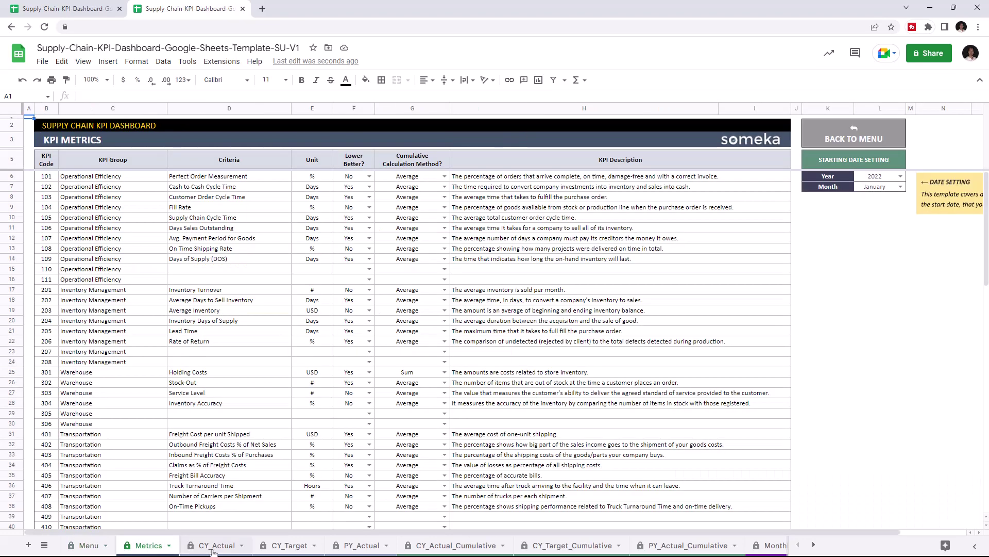
pyautogui.click(213, 547)
pyautogui.click(291, 546)
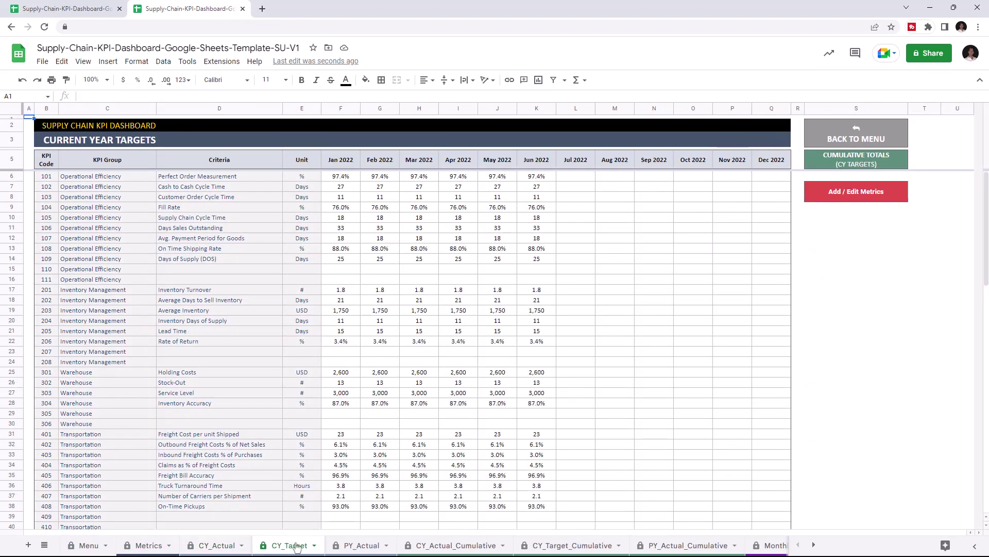
pyautogui.click(360, 546)
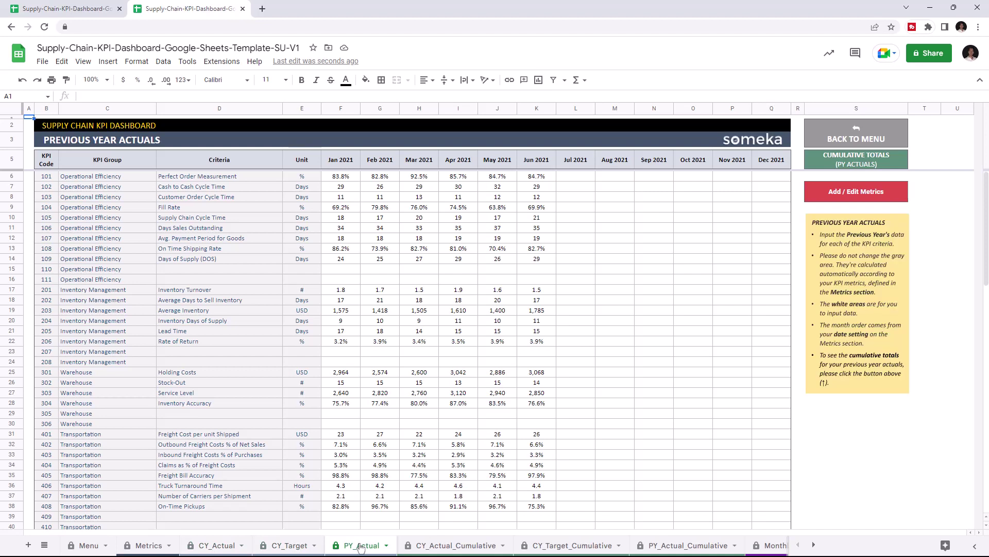
pyautogui.click(776, 545)
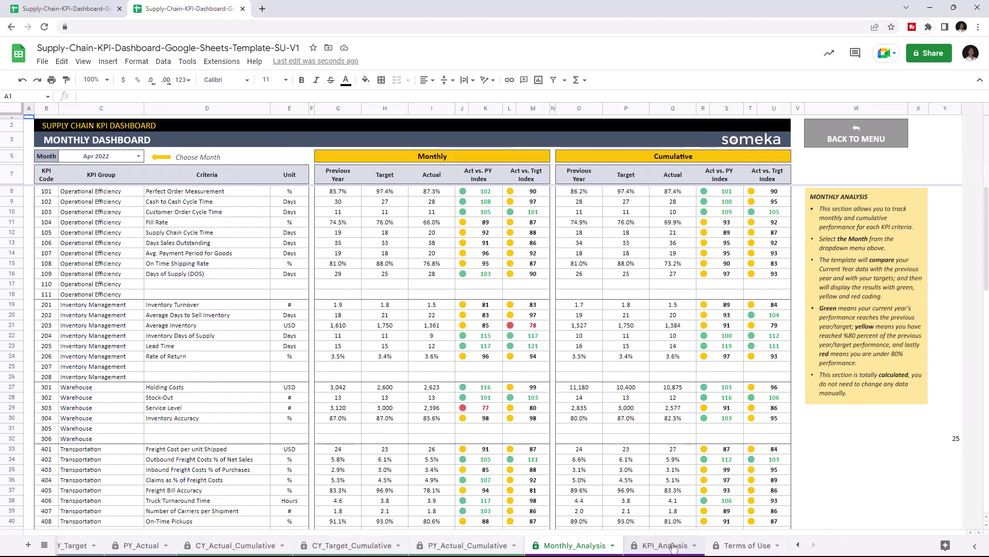
pyautogui.click(673, 546)
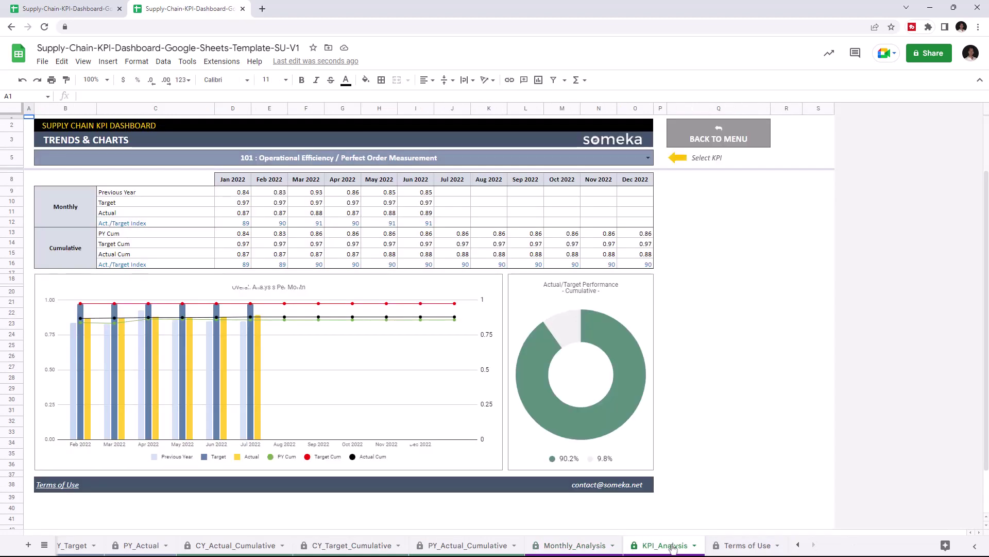
pyautogui.click(798, 545)
pyautogui.click(799, 544)
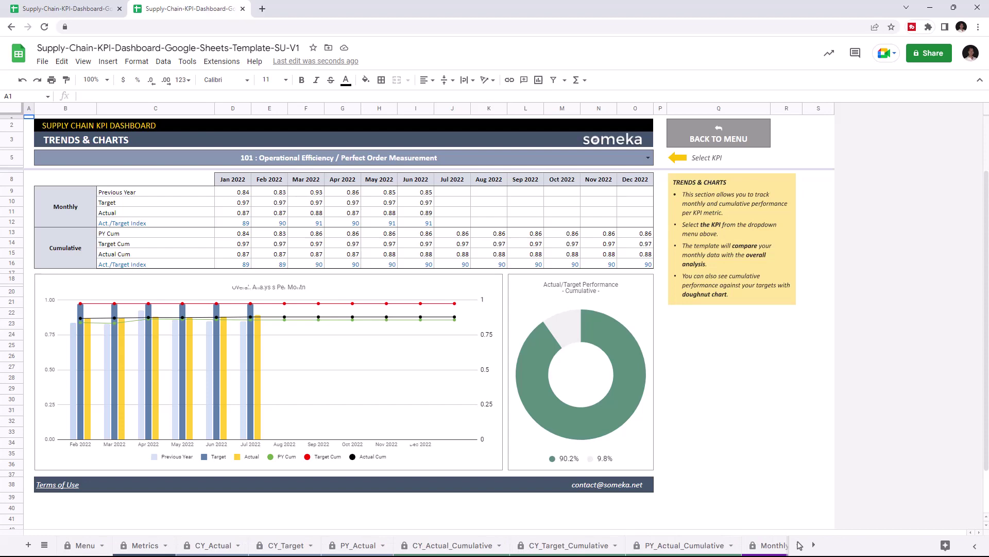
pyautogui.click(139, 544)
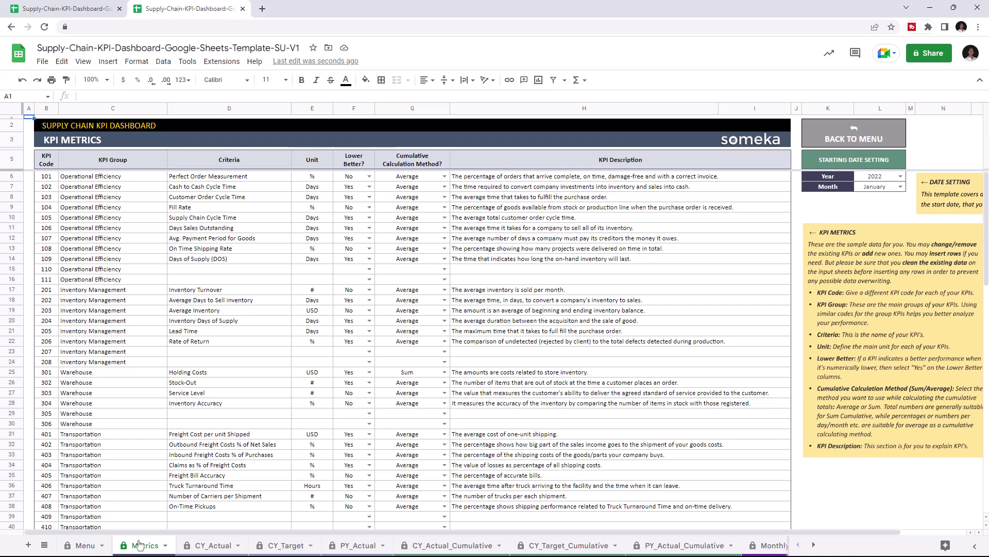
pyautogui.click(901, 176)
pyautogui.click(919, 159)
pyautogui.click(900, 186)
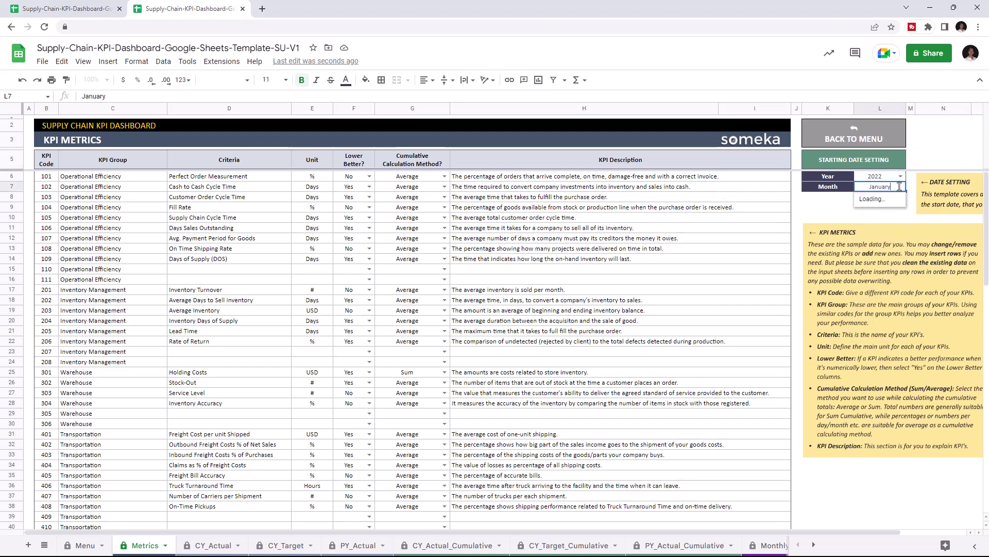
pyautogui.click(909, 158)
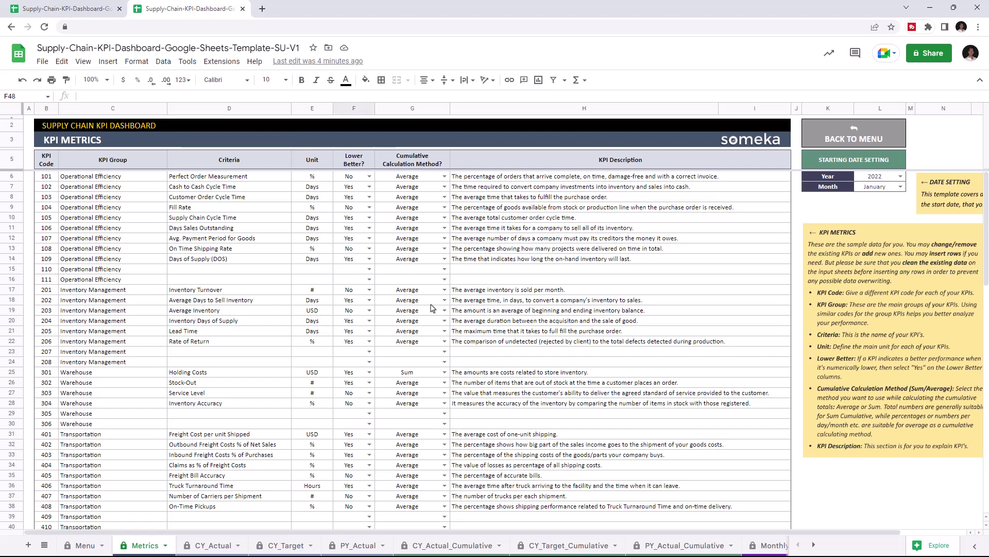
# Add KPI 305 'Operational Cost' on Metrics in USD, lower-is-better, accumulated as a Sum
pyautogui.scroll(-3, 432, 307)
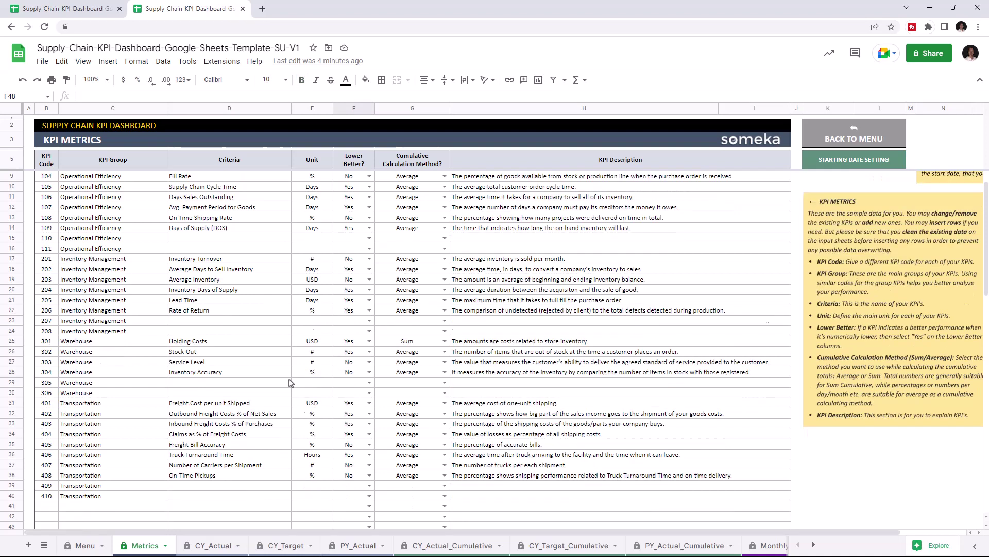
pyautogui.click(239, 342)
pyautogui.write('Operational Cost')
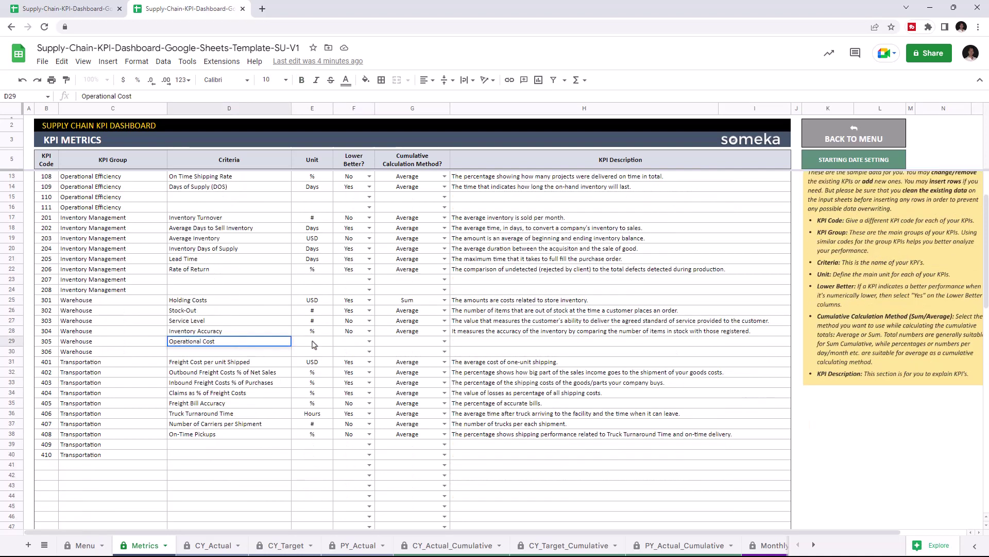
pyautogui.click(315, 342)
pyautogui.write('USD')
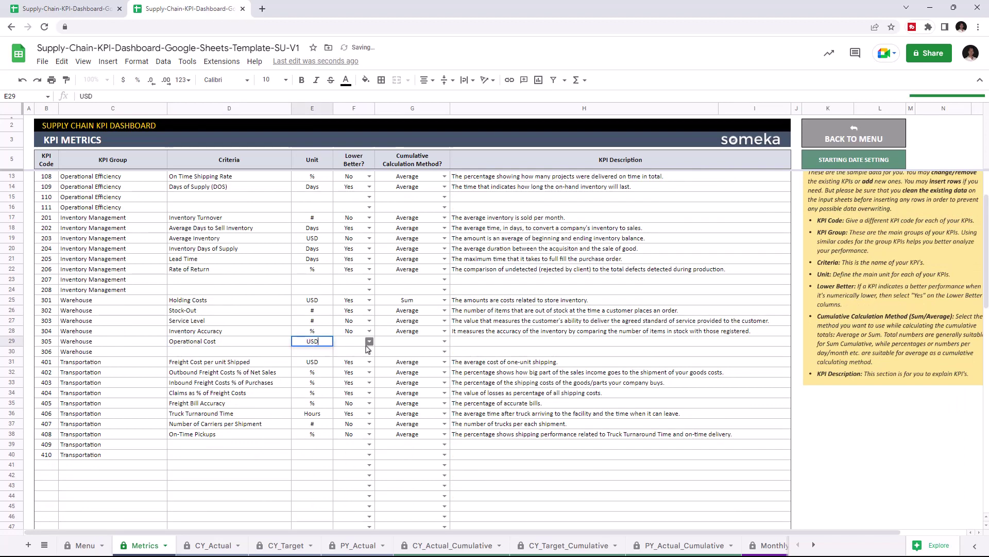
pyautogui.click(369, 341)
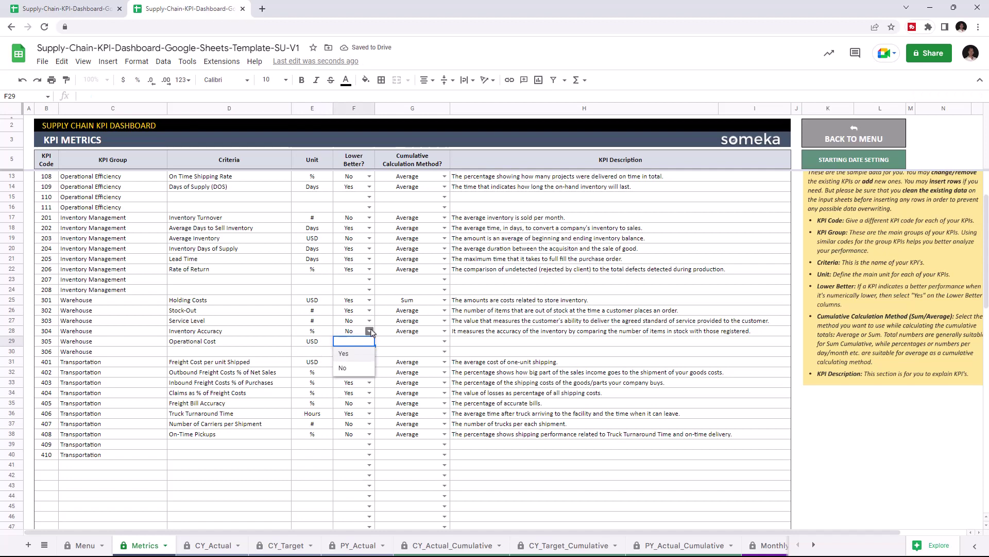
pyautogui.click(354, 355)
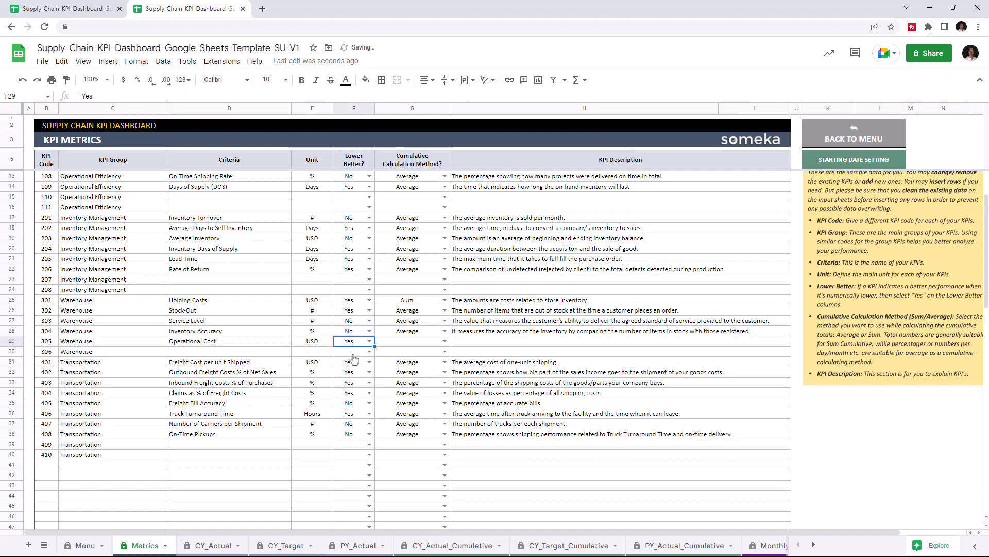
pyautogui.click(445, 342)
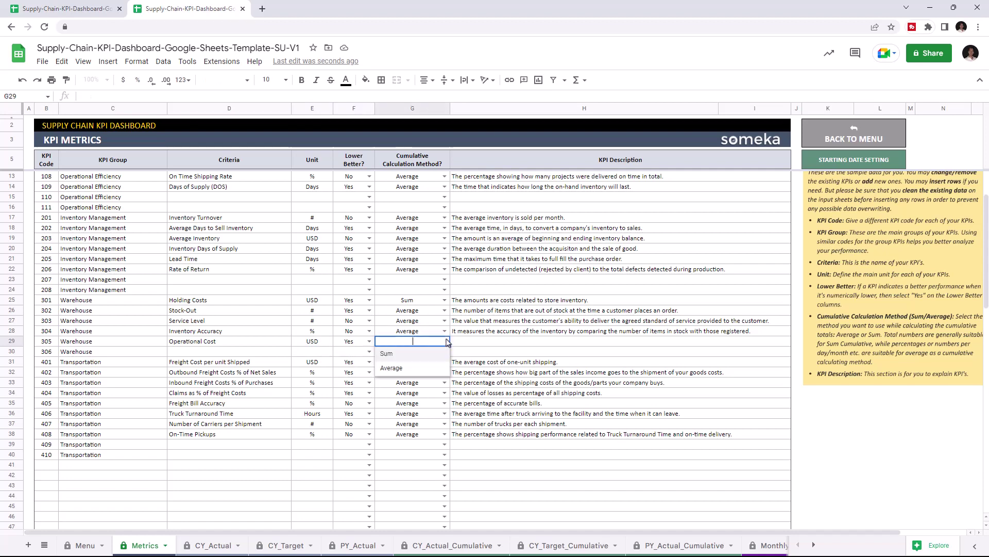
pyautogui.click(410, 359)
pyautogui.click(482, 346)
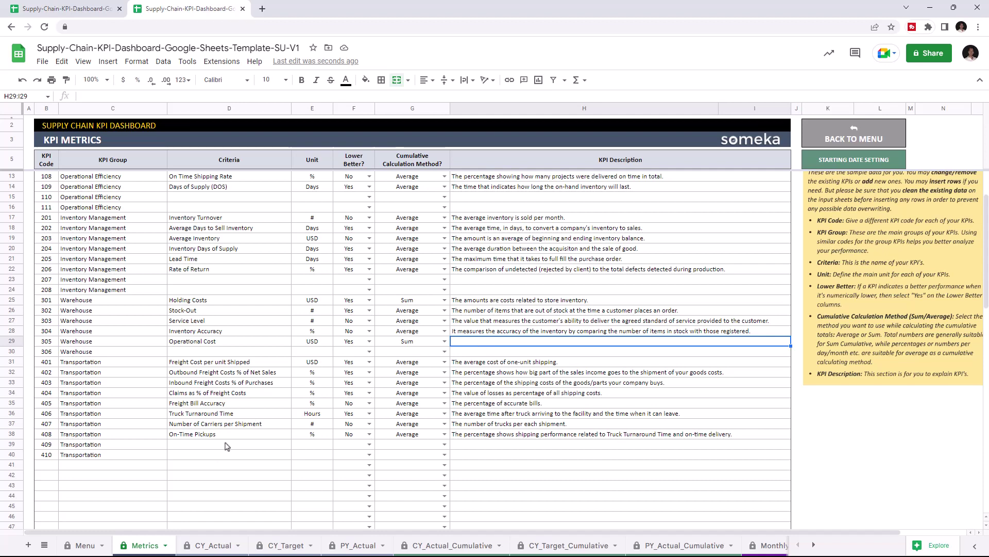
# Enter 20000 Operational Cost in CY_Actual F29 and fill it across to June (K29)
pyautogui.click(196, 550)
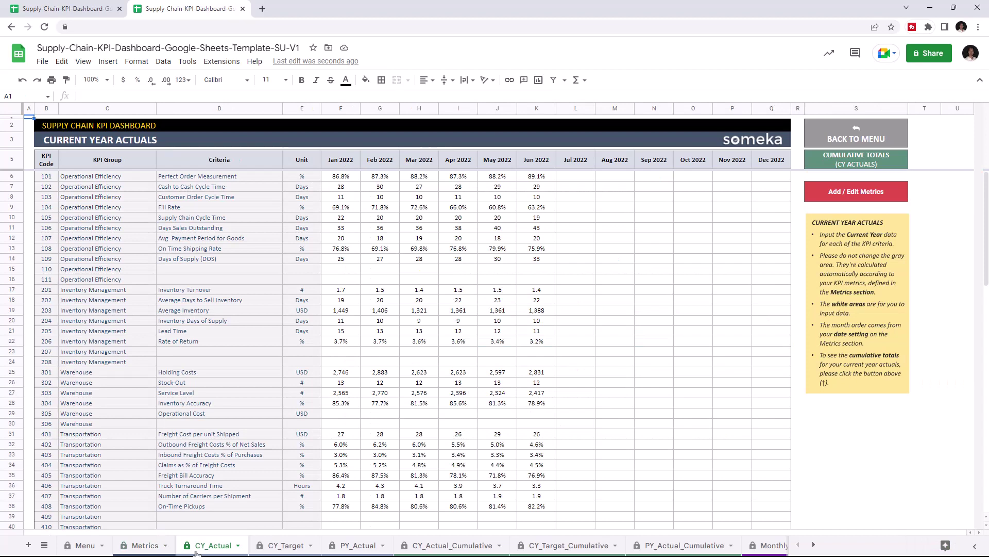
pyautogui.scroll(-2, 258, 340)
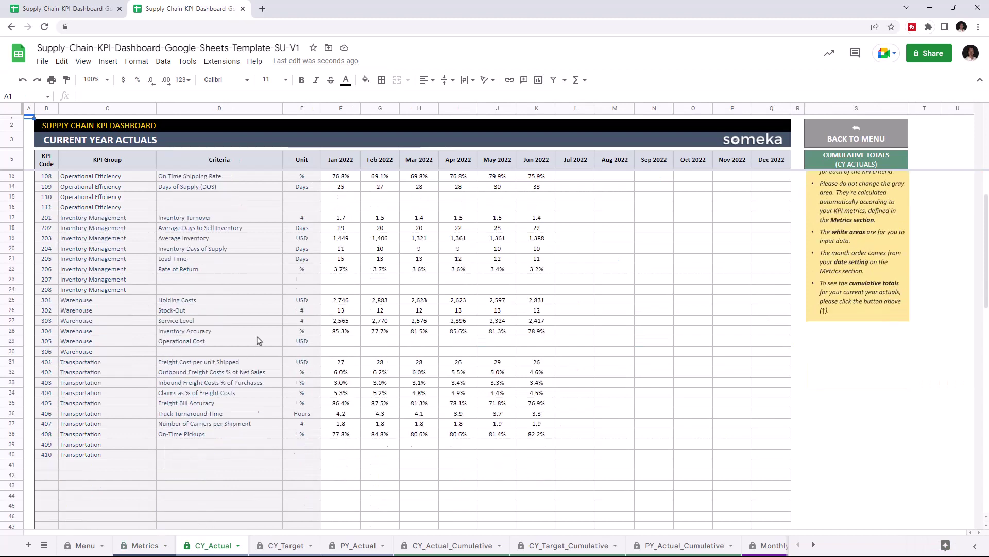
pyautogui.click(352, 342)
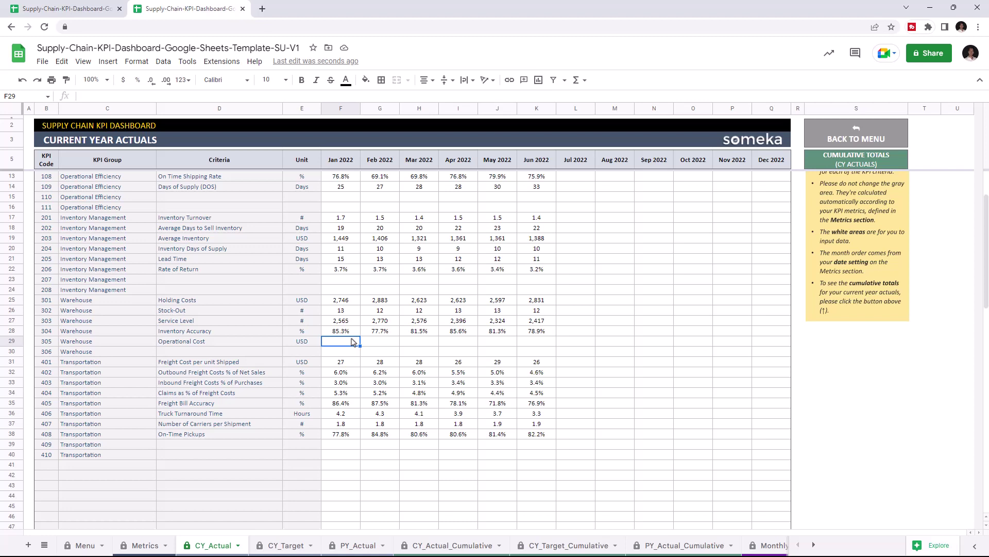
pyautogui.write('20000')
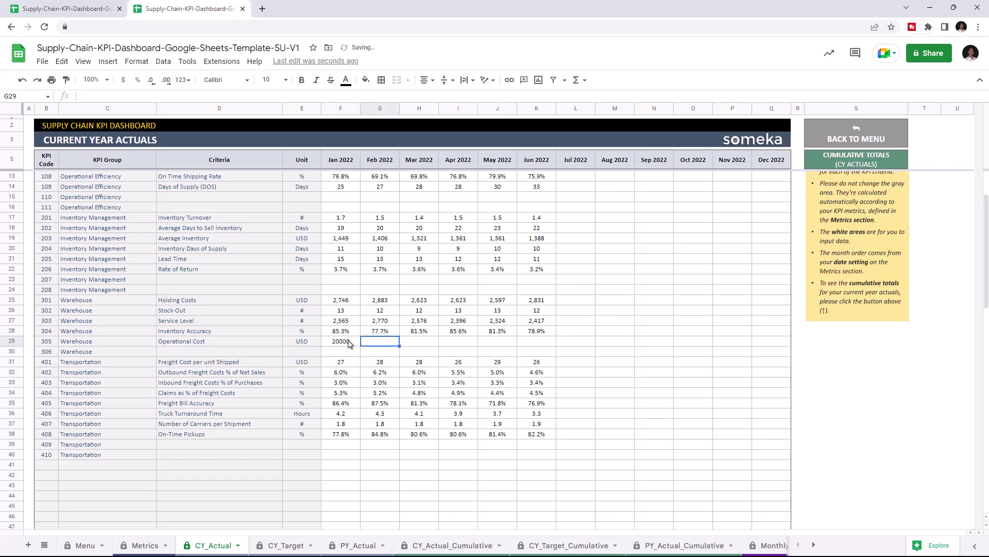
pyautogui.moveTo(376, 347); pyautogui.dragTo(530, 345)
# Set the January Operational Cost target in CY_Target F29 to 18000
pyautogui.click(285, 545)
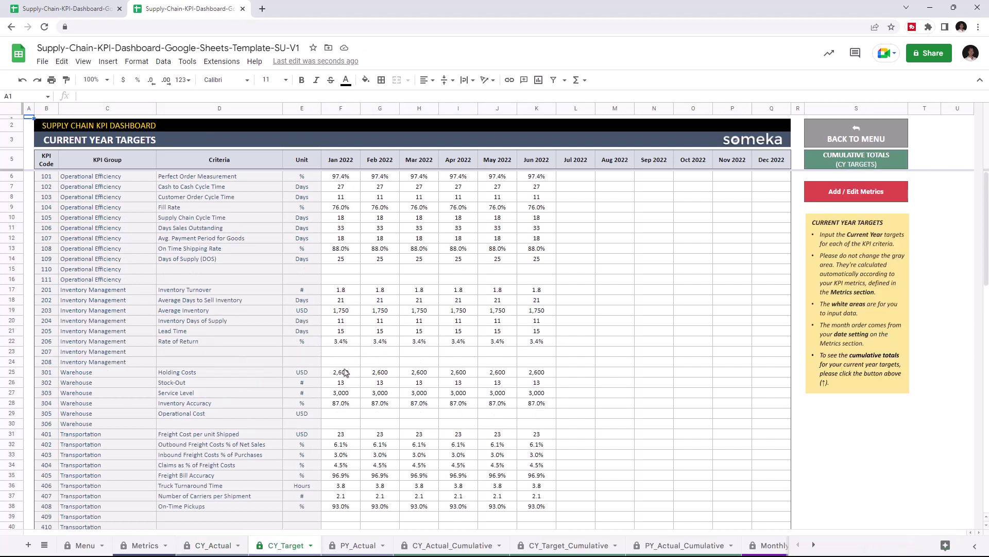
pyautogui.scroll(-1, 359, 354)
pyautogui.click(355, 384)
pyautogui.write('18000')
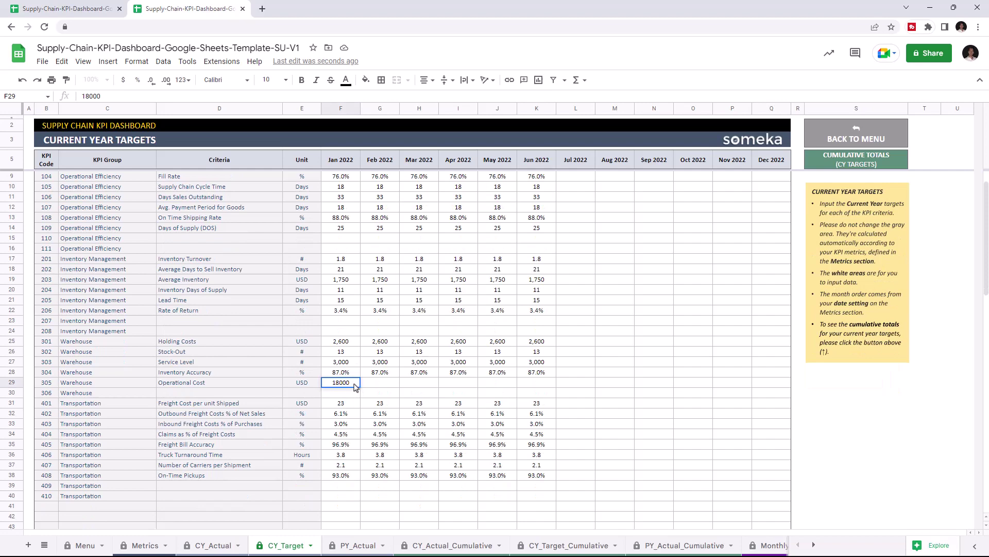
pyautogui.click(355, 545)
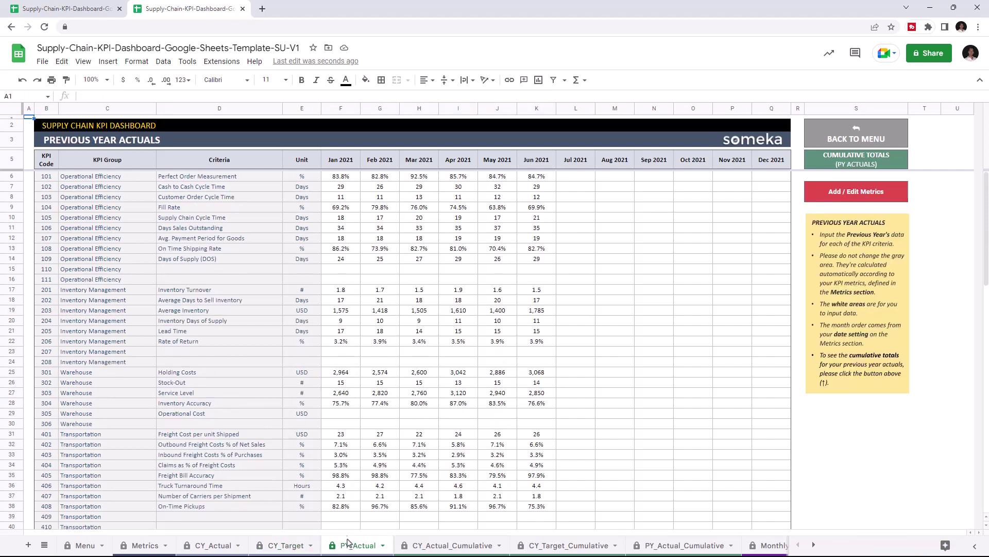
# Fill PY_Actual F29:K29 with 20000 Operational Cost, then check the CY_Actual_Cumulative total of 120,000
pyautogui.click(344, 414)
pyautogui.write('20000')
pyautogui.moveTo(359, 417); pyautogui.dragTo(537, 413)
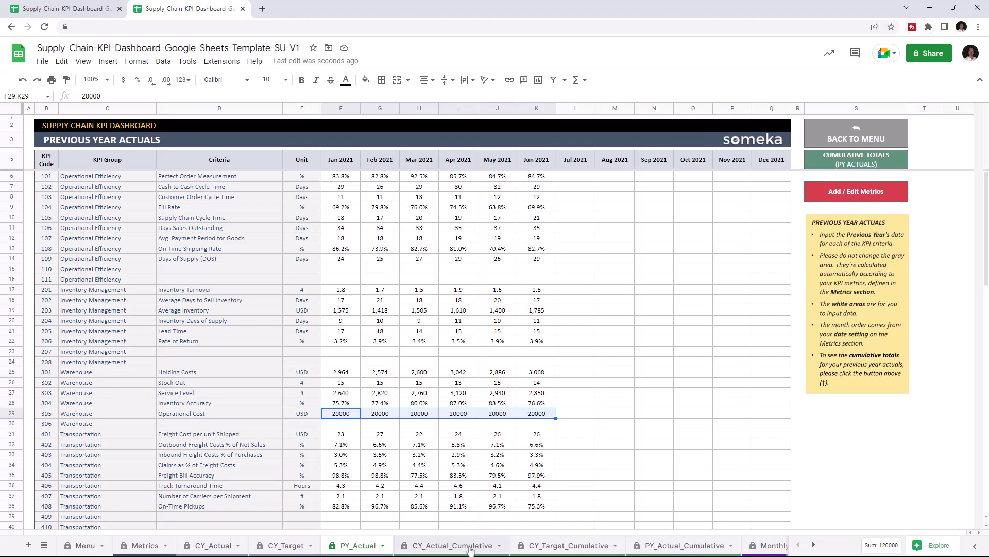
pyautogui.click(453, 545)
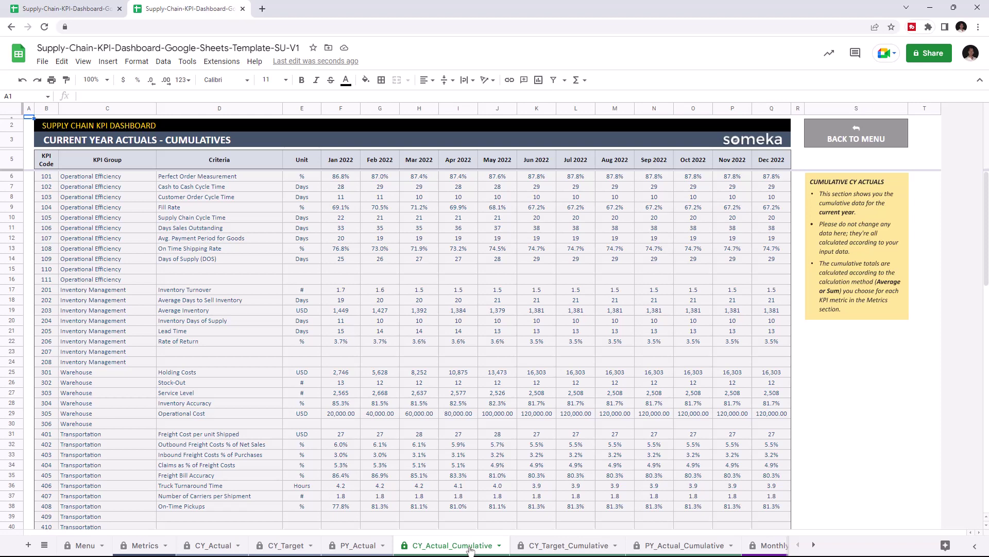
# Check the target and prior-year cumulative sheets, then view Operational Cost at 20,000 versus 18,000 on the Monthly Dashboard
pyautogui.click(555, 545)
pyautogui.click(644, 547)
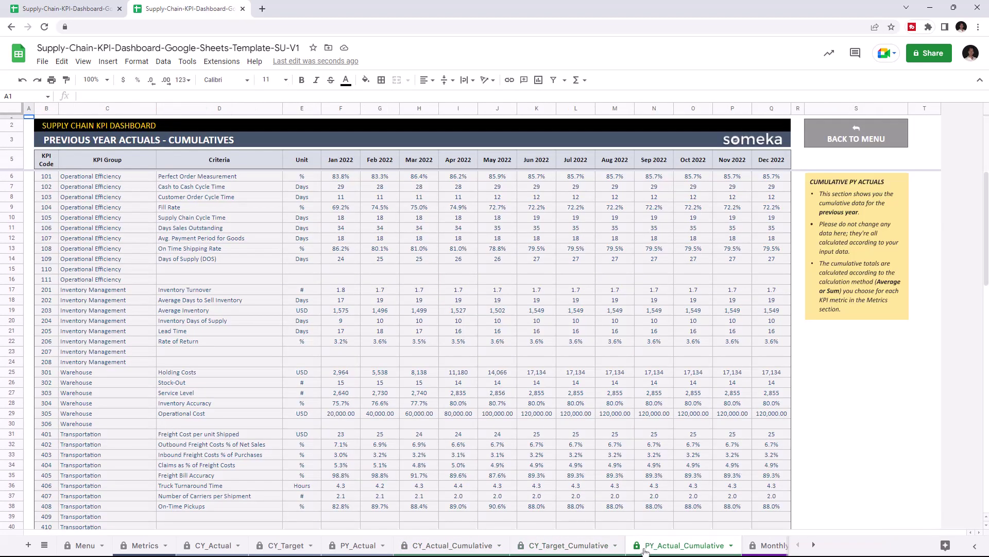
pyautogui.click(767, 545)
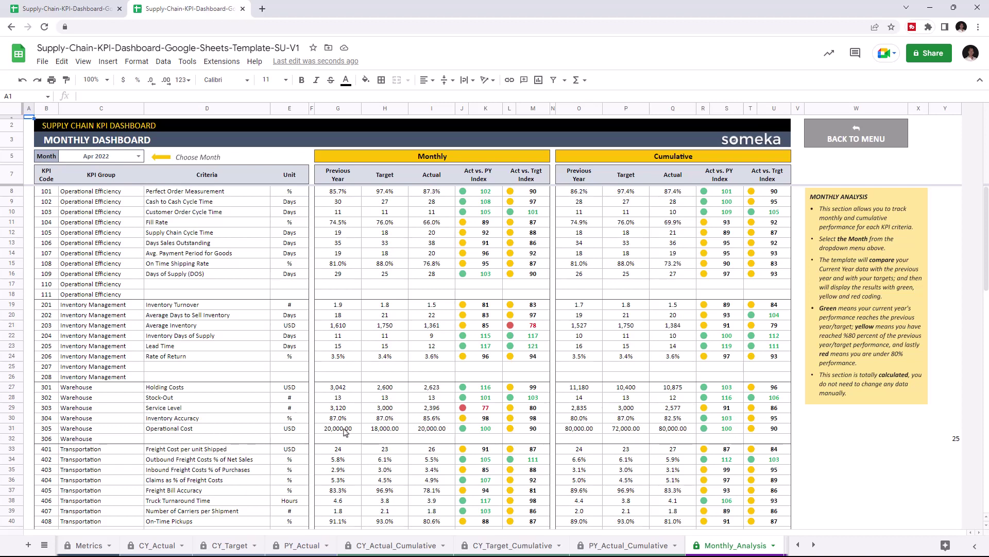
# Undo the dashboard month back to Jan 2022 and go to the KPI_Analysis Trends & Charts sheet
pyautogui.hotkey('ctrl', 'z')
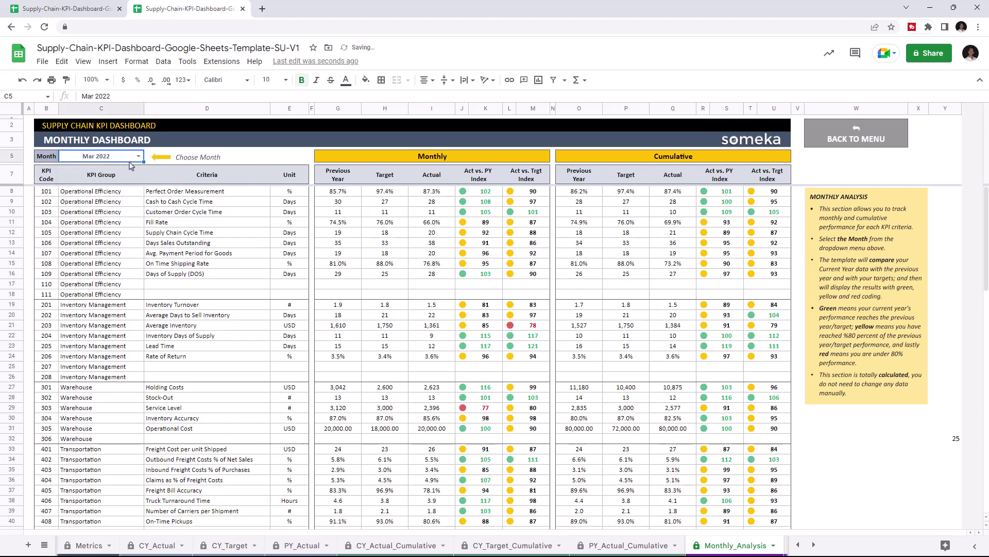
pyautogui.hotkey('ctrl', 'z')
pyautogui.hotkey('ctrl', 'z')
pyautogui.hotkey('ctrl', 'z')
pyautogui.hotkey('ctrl', 'z')
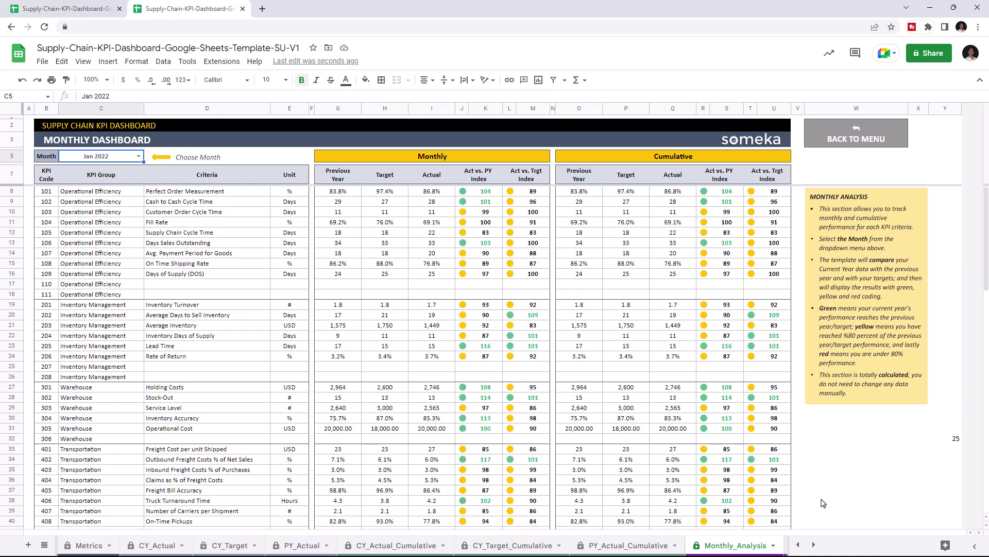
pyautogui.click(814, 544)
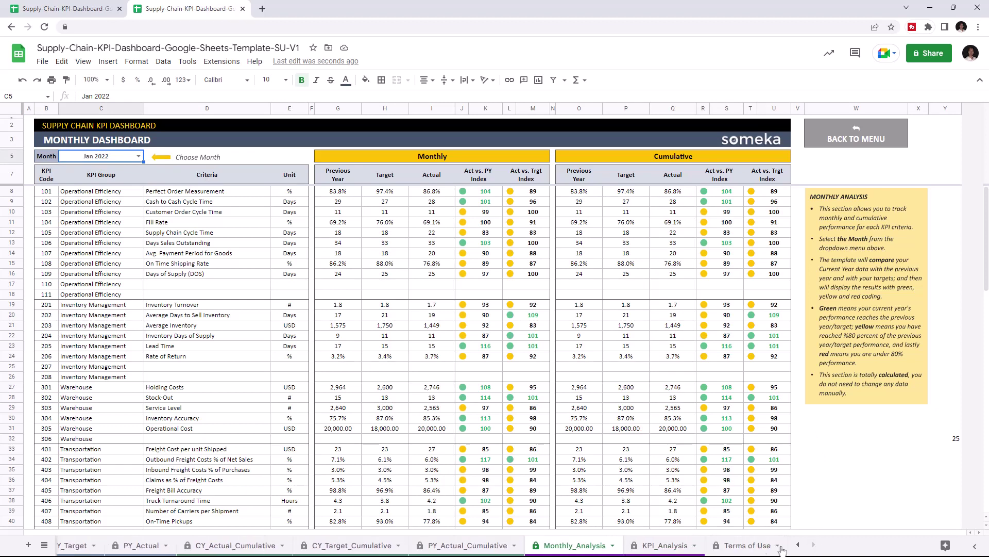
pyautogui.click(645, 548)
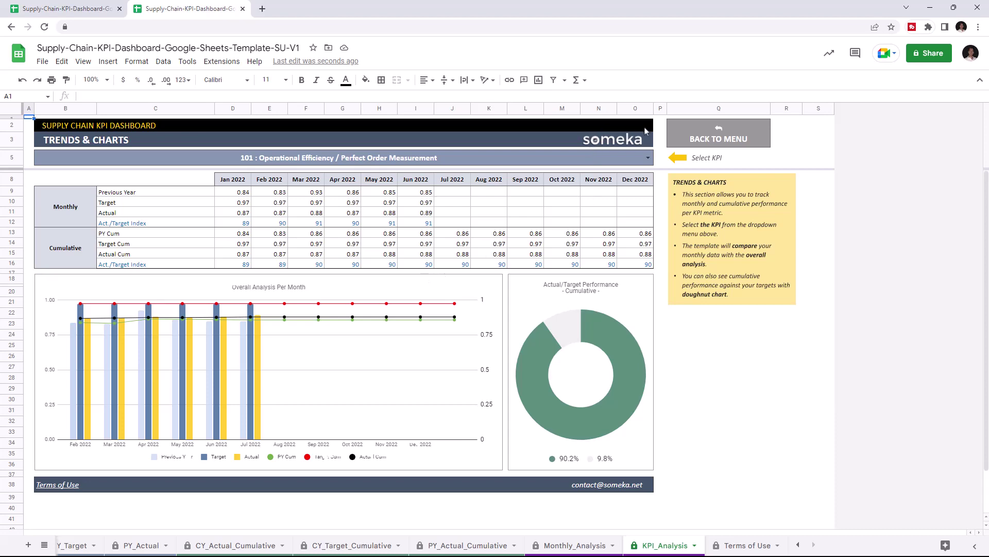
# Switch the Select KPI dropdown through 102, 202 and 301, ending on 402 Outbound Freight Costs % of Net Sales
pyautogui.click(648, 157)
pyautogui.click(385, 192)
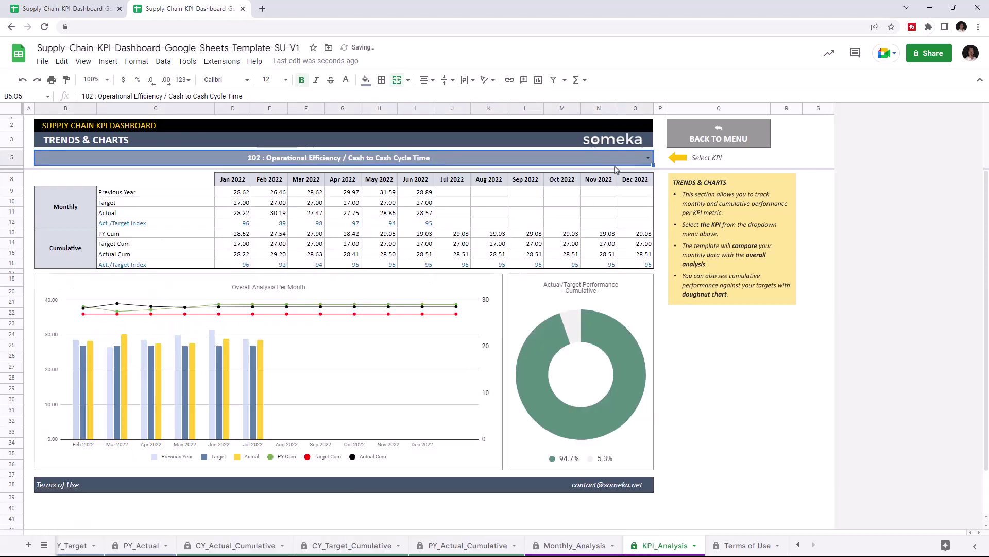
pyautogui.click(648, 158)
pyautogui.click(204, 317)
pyautogui.click(648, 157)
pyautogui.click(104, 403)
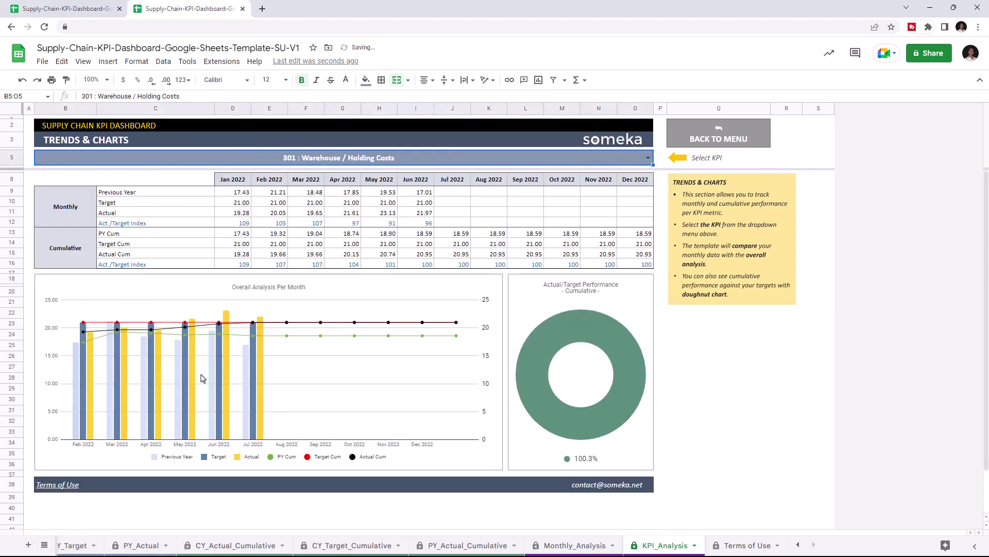
pyautogui.click(648, 158)
pyautogui.click(97, 480)
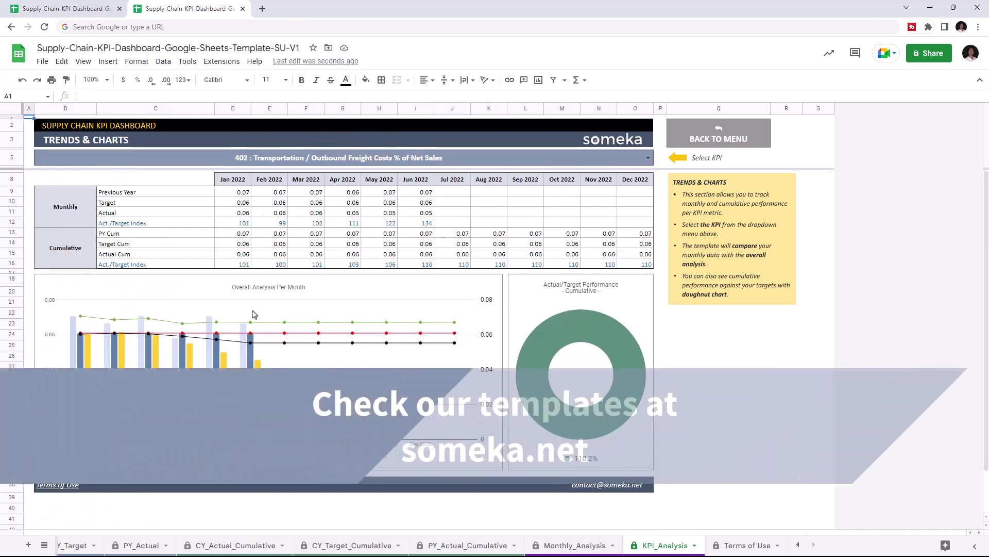